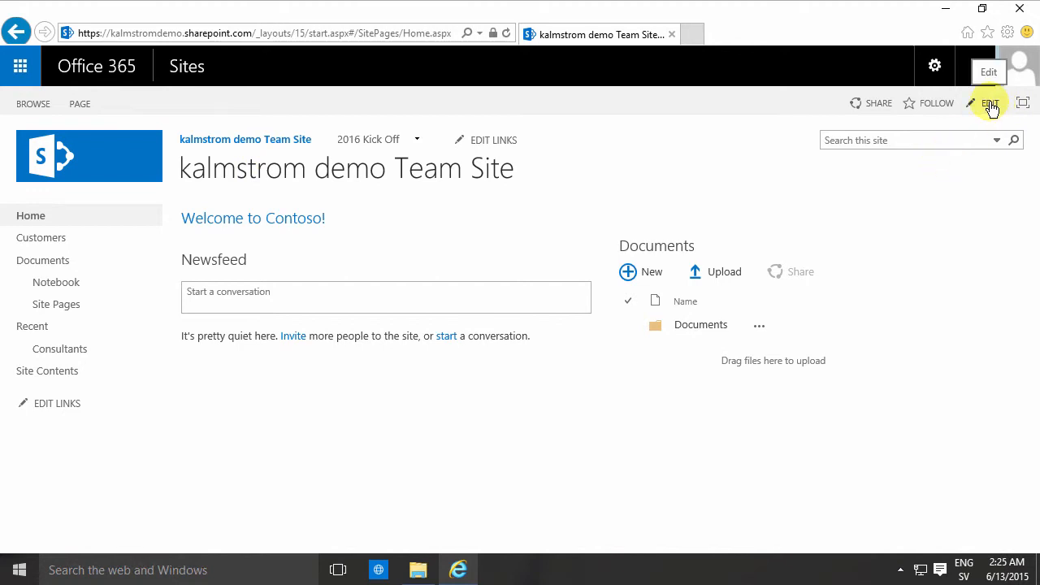
Put the team site's home page into edit mode and start a new line beneath the "Welcome to Contoso!" heading
{"action": "left_click", "coordinate": [990, 104]}
{"action": "left_click", "coordinate": [338, 230]}
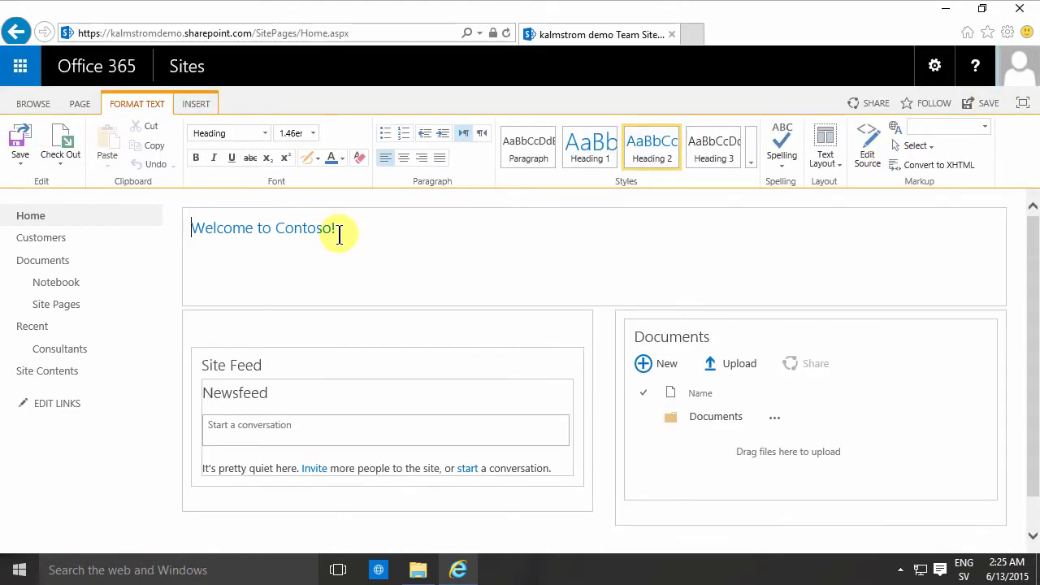
{"action": "key", "text": "Return"}
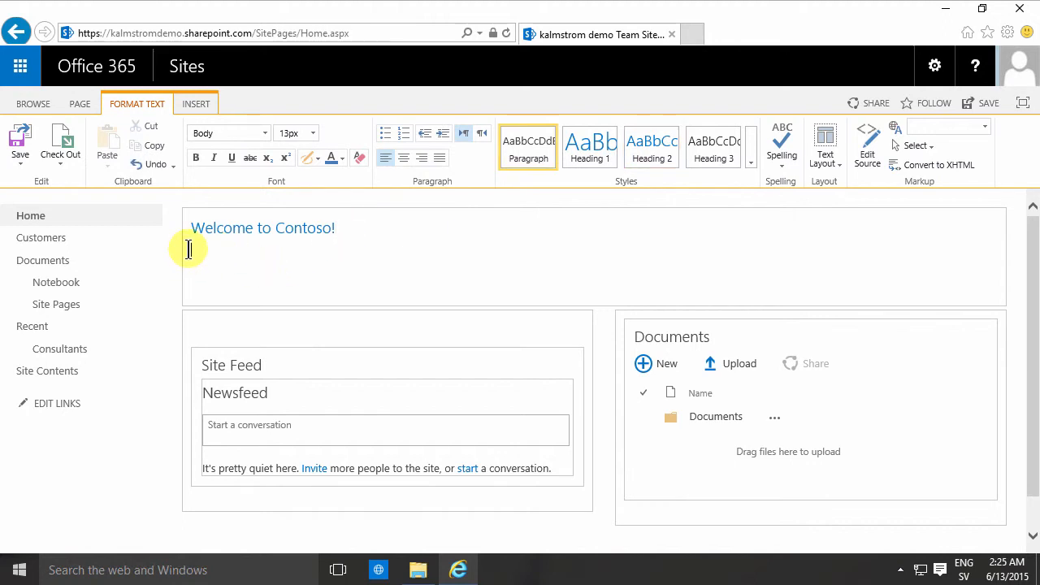
Start inserting a picture from the computer and choose Bubble.png from the Pictures folder as the file to upload
{"action": "left_click", "coordinate": [195, 106]}
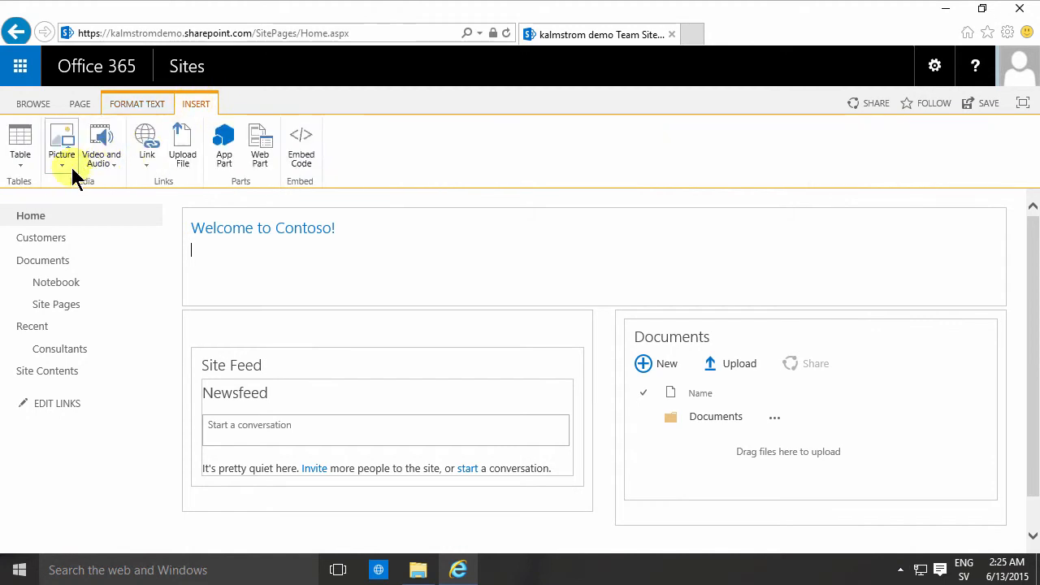
{"action": "left_click", "coordinate": [67, 161]}
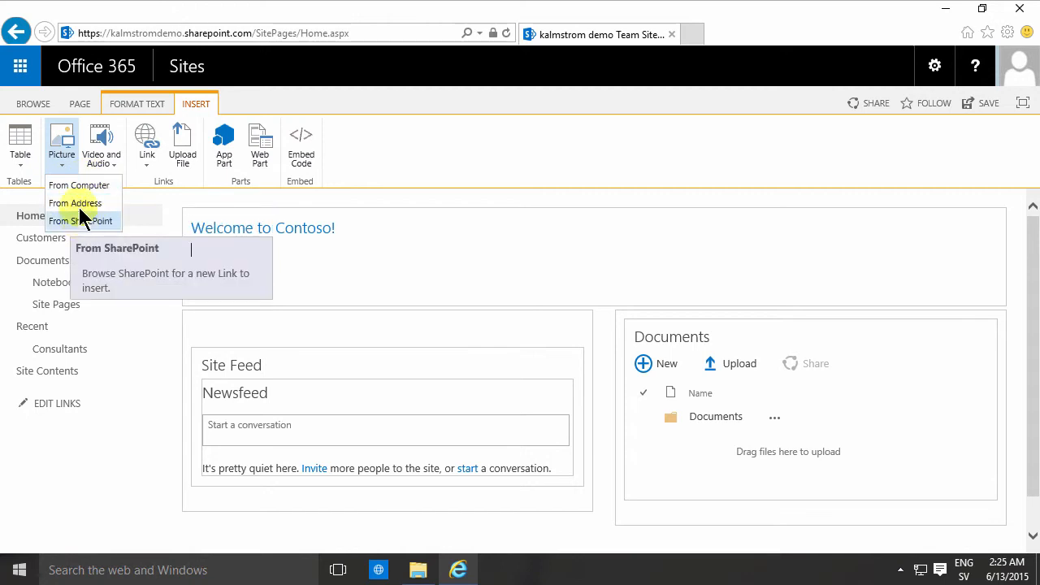
{"action": "left_click", "coordinate": [79, 186]}
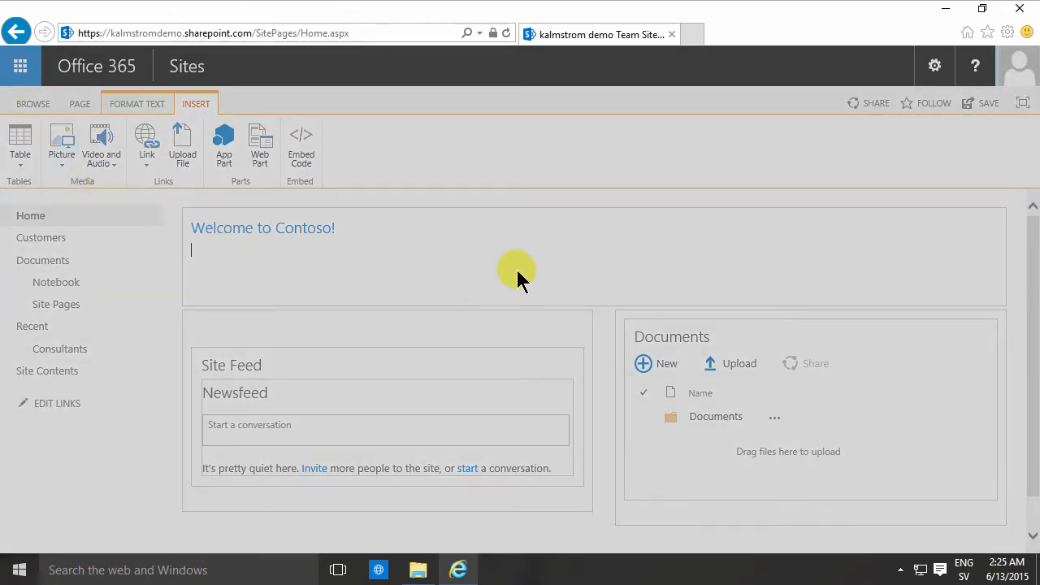
{"action": "left_click", "coordinate": [715, 199]}
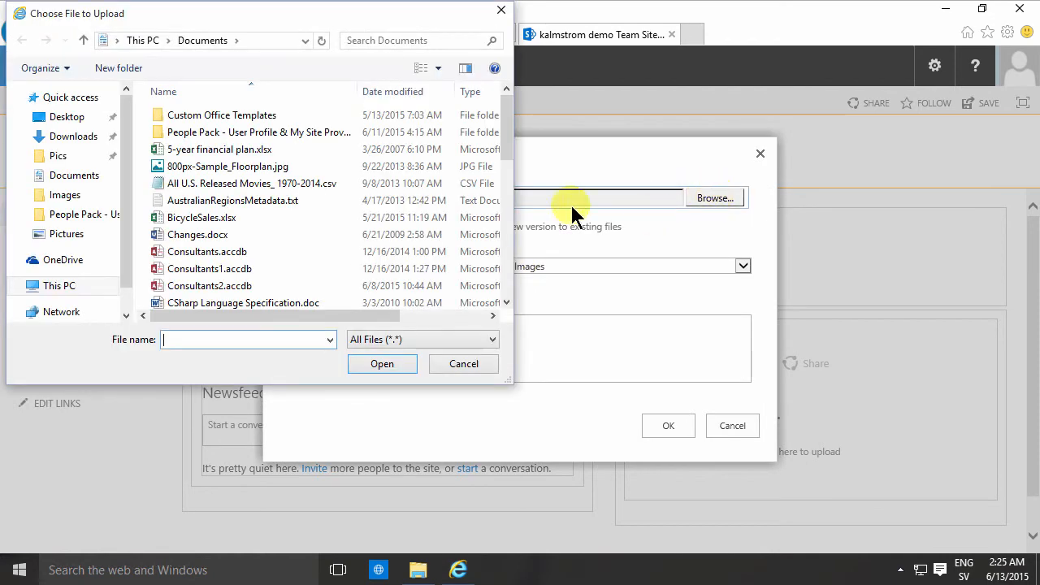
{"action": "left_click", "coordinate": [70, 235]}
{"action": "left_click", "coordinate": [372, 154]}
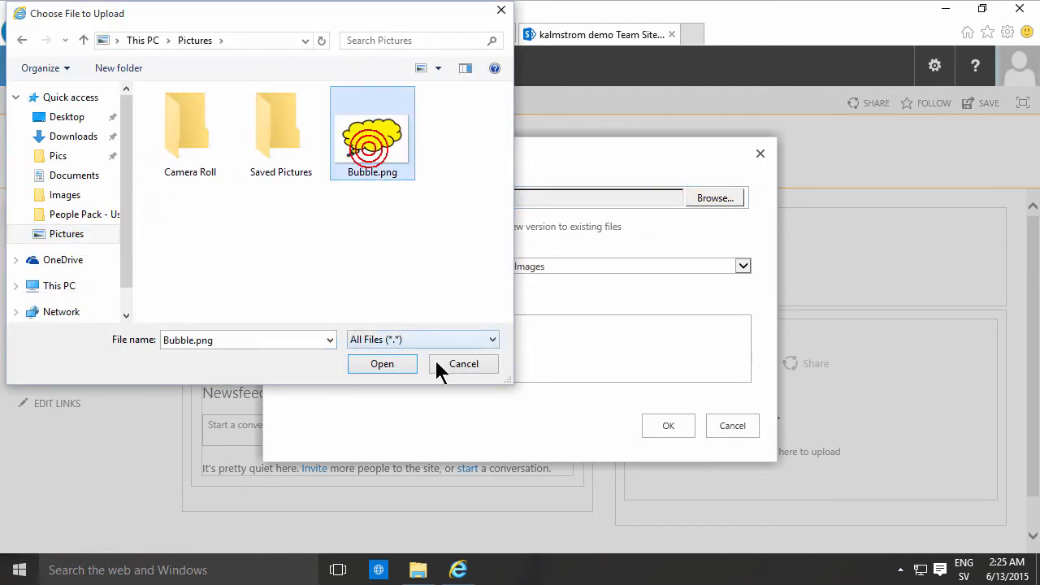
{"action": "left_click", "coordinate": [395, 365]}
Set the destination library to Site Assets and upload the image onto the page
{"action": "left_click", "coordinate": [668, 434]}
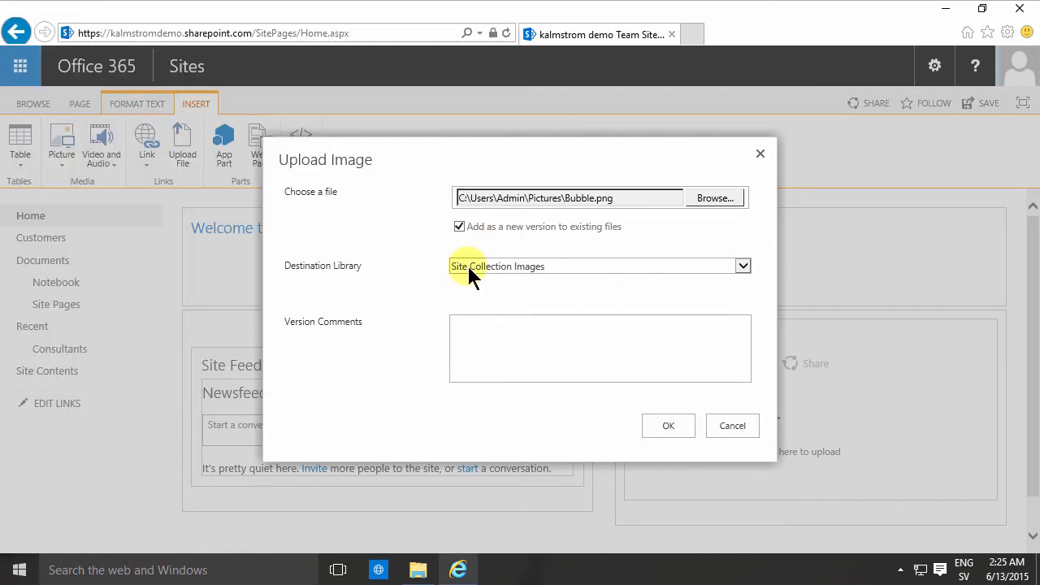
{"action": "left_click", "coordinate": [579, 265]}
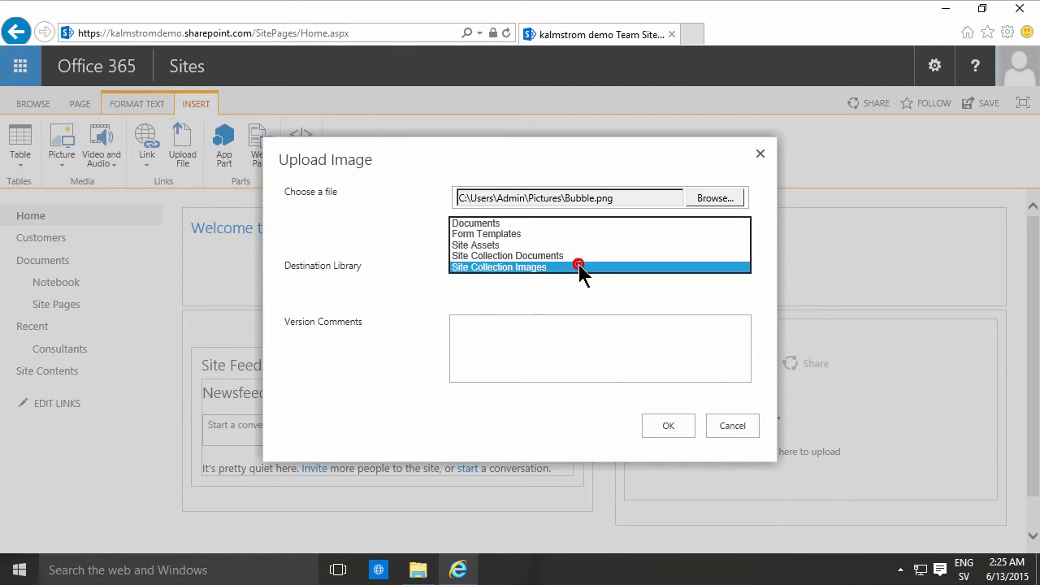
{"action": "left_click", "coordinate": [507, 245]}
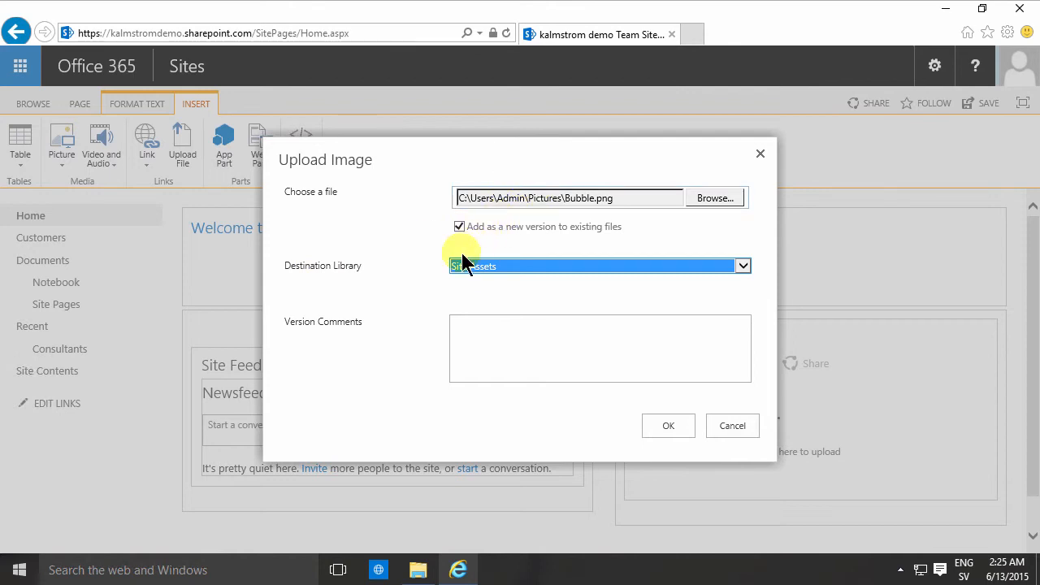
{"action": "left_click", "coordinate": [670, 430]}
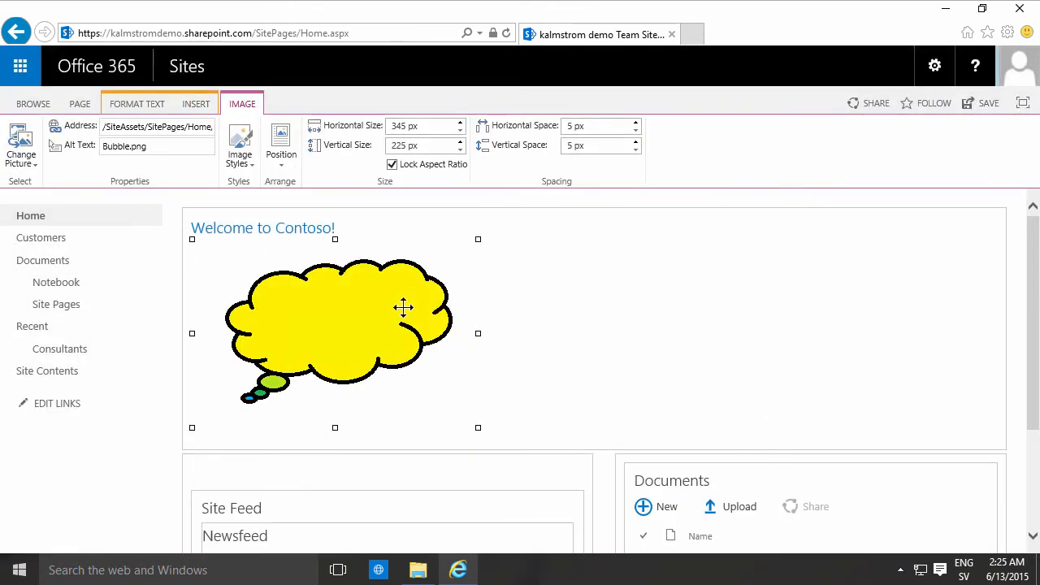
Examine the full address of the inserted bubble image in its image properties
{"action": "left_click", "coordinate": [529, 353]}
{"action": "left_click", "coordinate": [401, 281]}
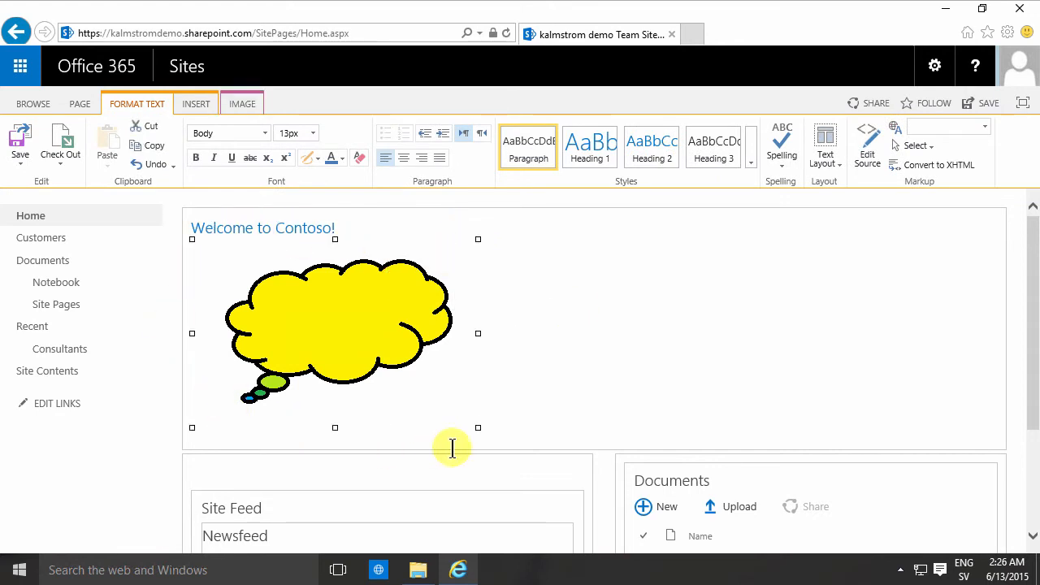
{"action": "left_click", "coordinate": [235, 104]}
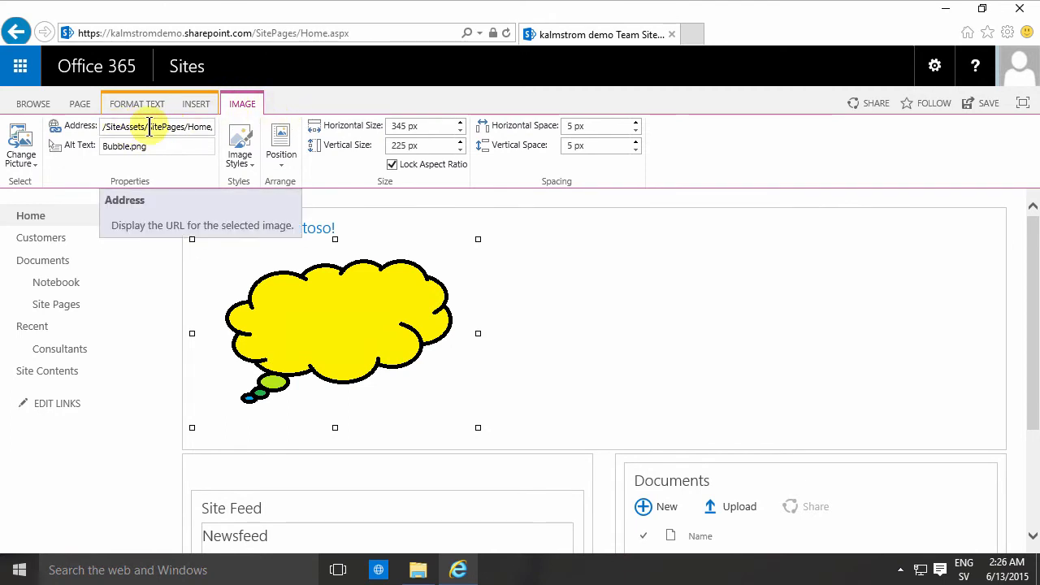
{"action": "left_click", "coordinate": [174, 129]}
{"action": "left_click", "coordinate": [162, 130]}
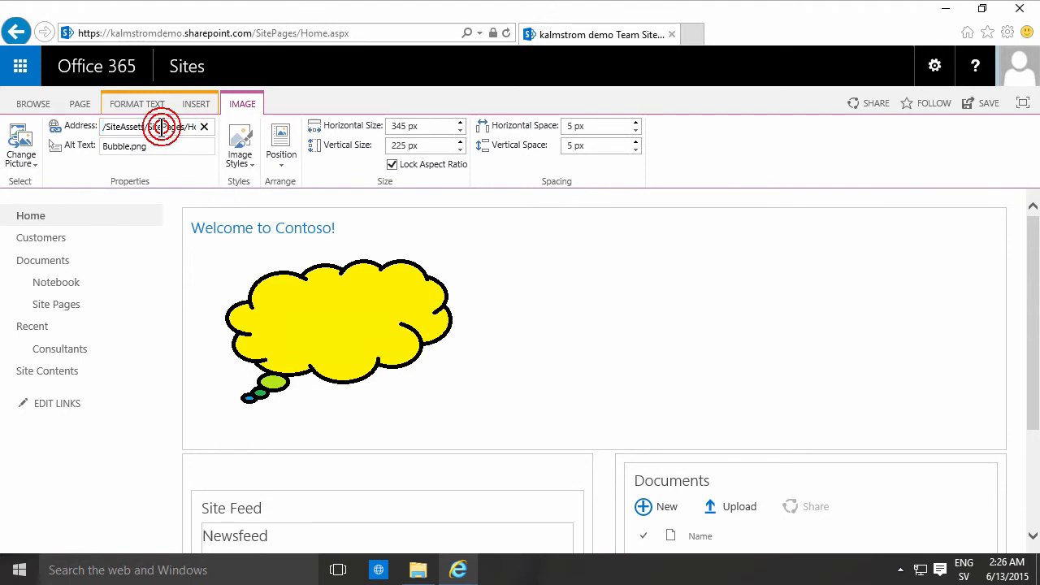
{"action": "key", "text": "End"}
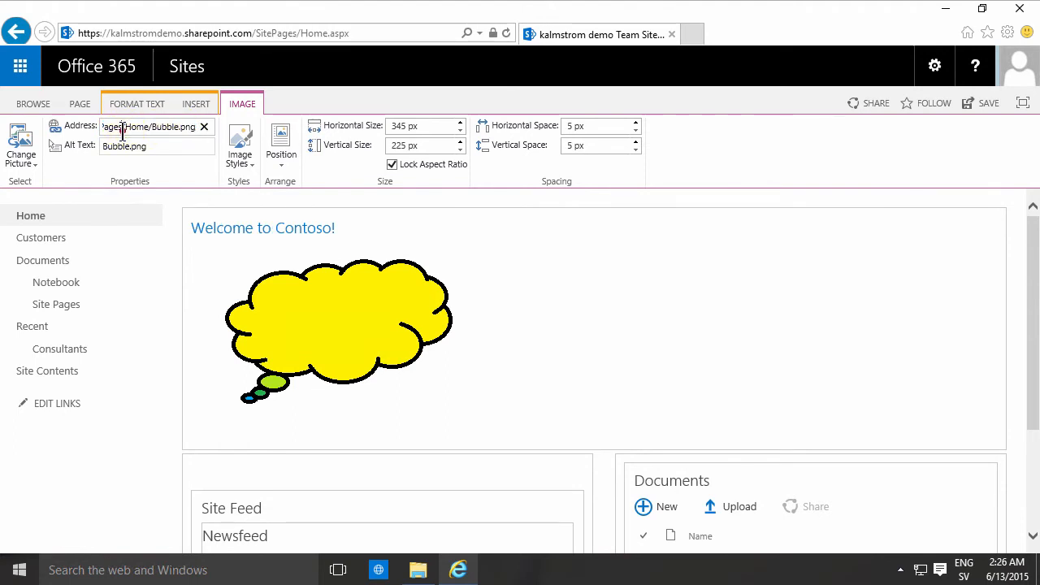
{"action": "key", "text": "Left"}
{"action": "key", "text": "Left"}
{"action": "key", "text": "Left"}
{"action": "key", "text": "Left"}
{"action": "key", "text": "Left"}
{"action": "key", "text": "Left"}
{"action": "key", "text": "Left"}
{"action": "key", "text": "Left"}
{"action": "key", "text": "Left"}
{"action": "key", "text": "Left"}
{"action": "key", "text": "Left"}
{"action": "key", "text": "Left"}
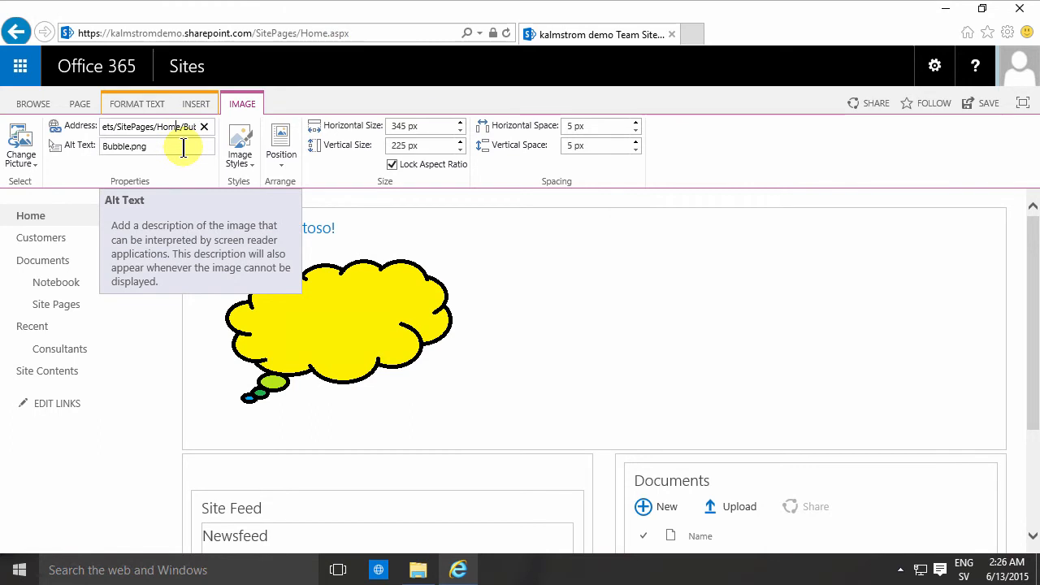
{"action": "key", "text": "Right"}
{"action": "key", "text": "Right"}
{"action": "key", "text": "Right"}
{"action": "key", "text": "Right"}
{"action": "key", "text": "Right"}
{"action": "key", "text": "Right"}
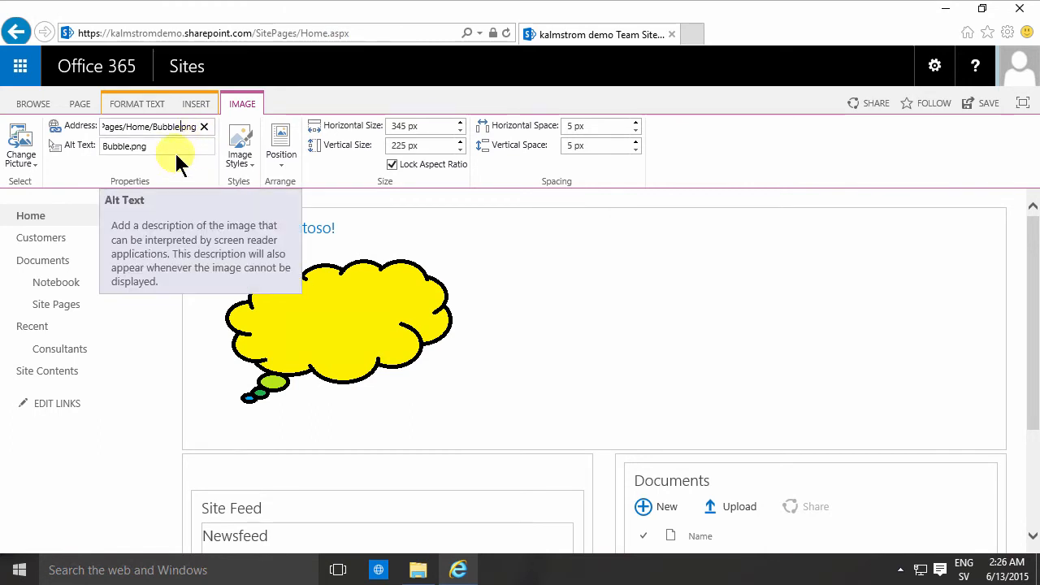
Set the bubble image's alt text to "Saying something"
{"action": "left_click", "coordinate": [175, 145]}
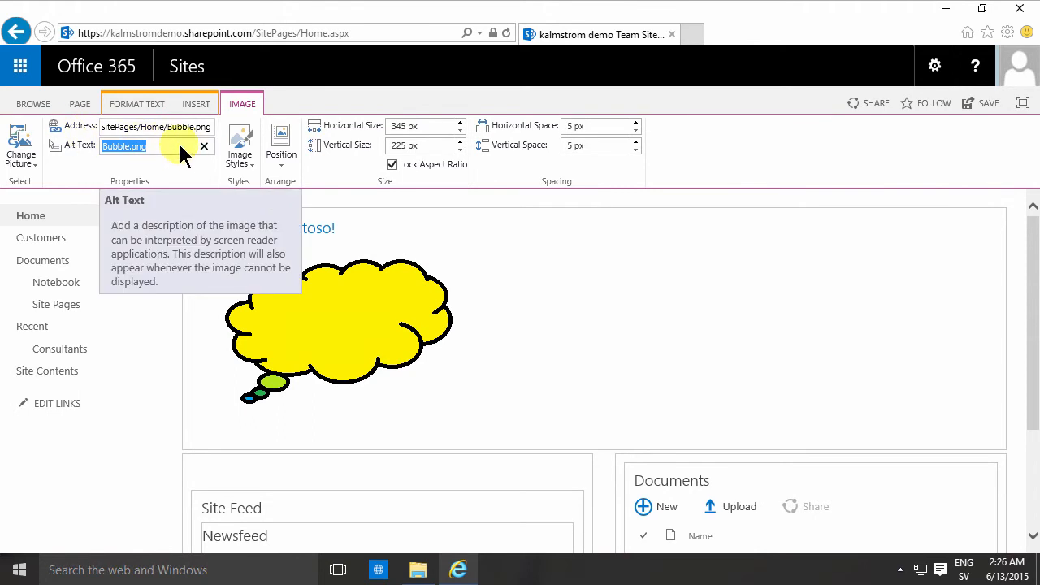
{"action": "type", "text": "Saying something"}
{"action": "left_click", "coordinate": [563, 318]}
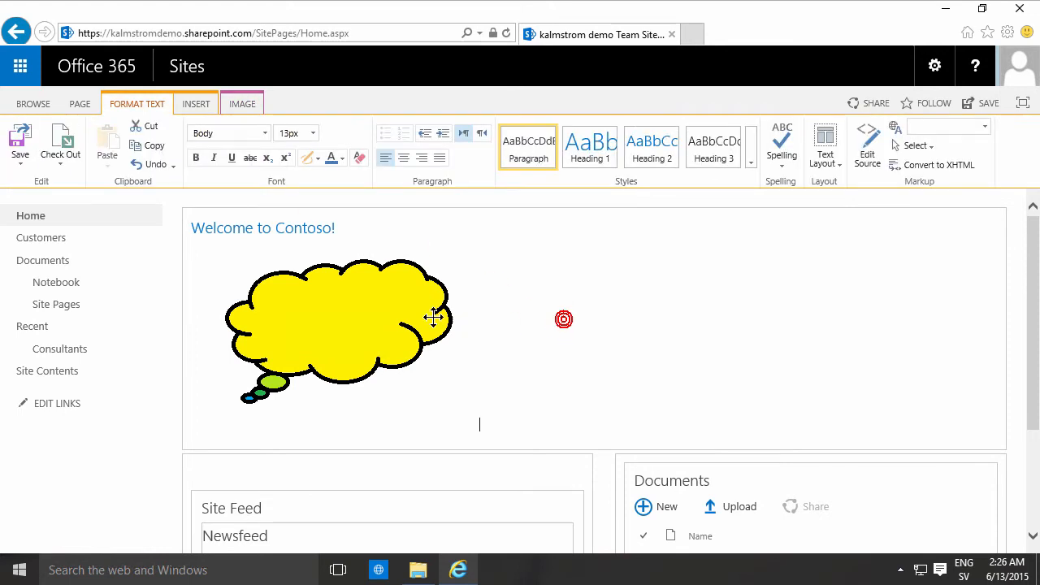
{"action": "left_click", "coordinate": [397, 302]}
{"action": "left_click", "coordinate": [243, 104]}
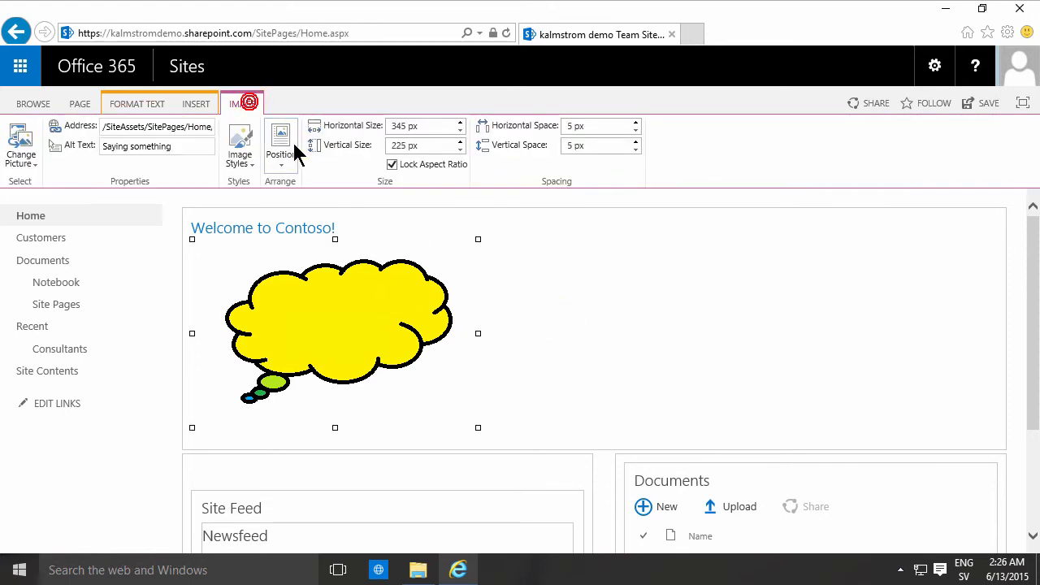
{"action": "left_click", "coordinate": [24, 162]}
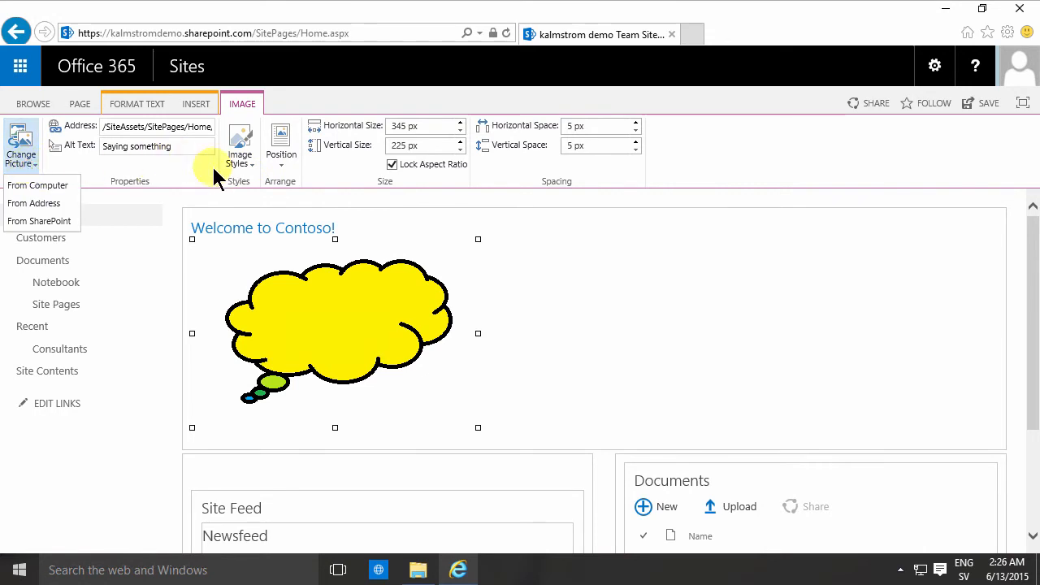
{"action": "left_click", "coordinate": [255, 161]}
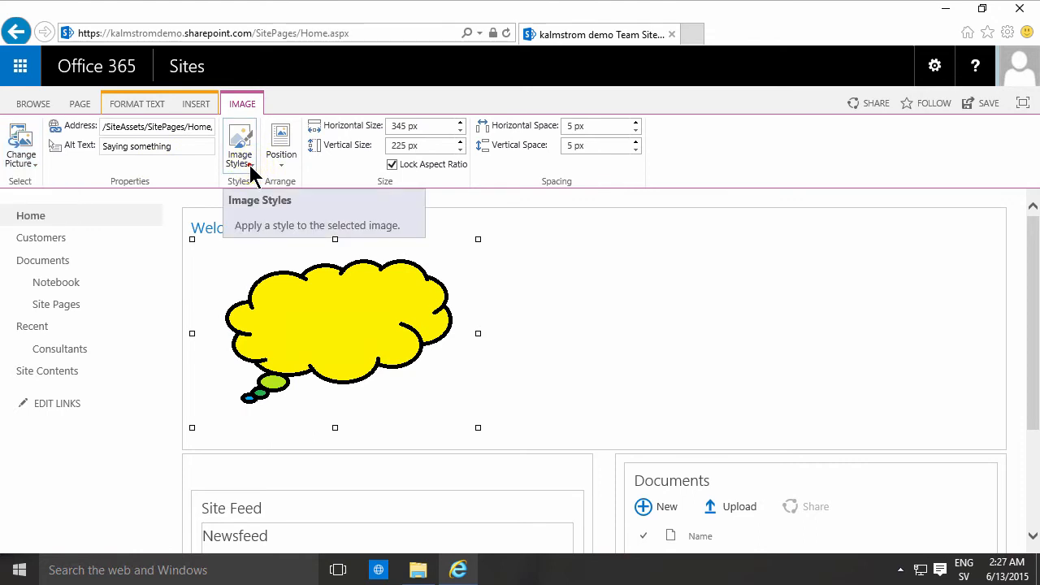
{"action": "left_click", "coordinate": [250, 166]}
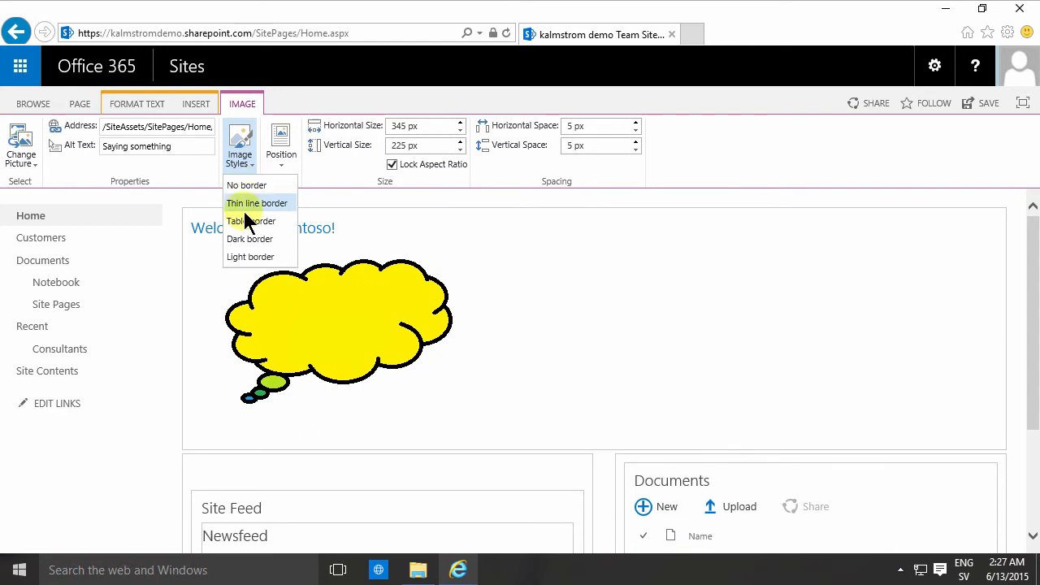
{"action": "left_click", "coordinate": [399, 302]}
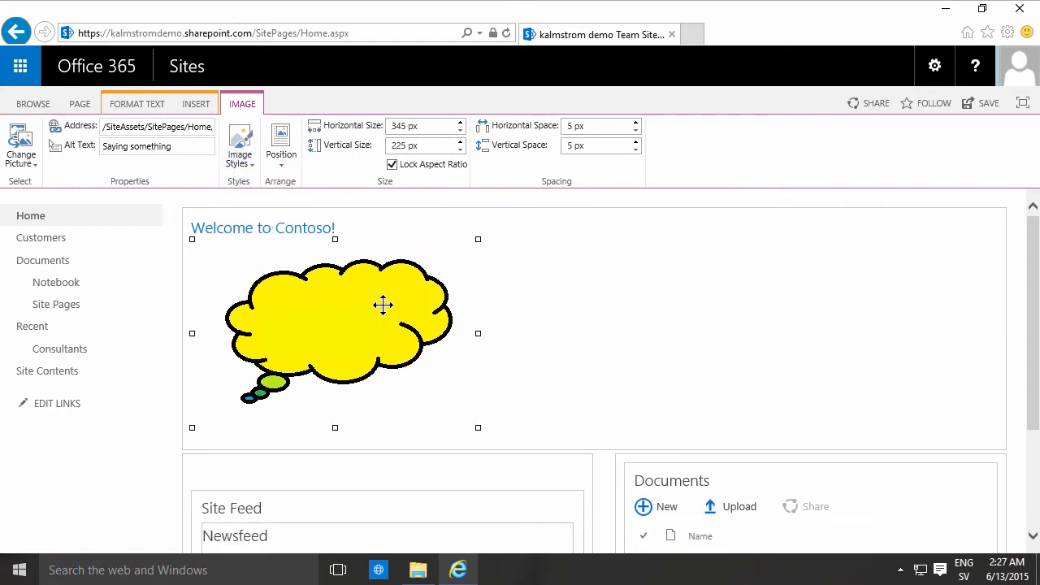
Try moving the bubble image across the text area by hand, and set its position to float right
{"action": "left_click", "coordinate": [331, 308]}
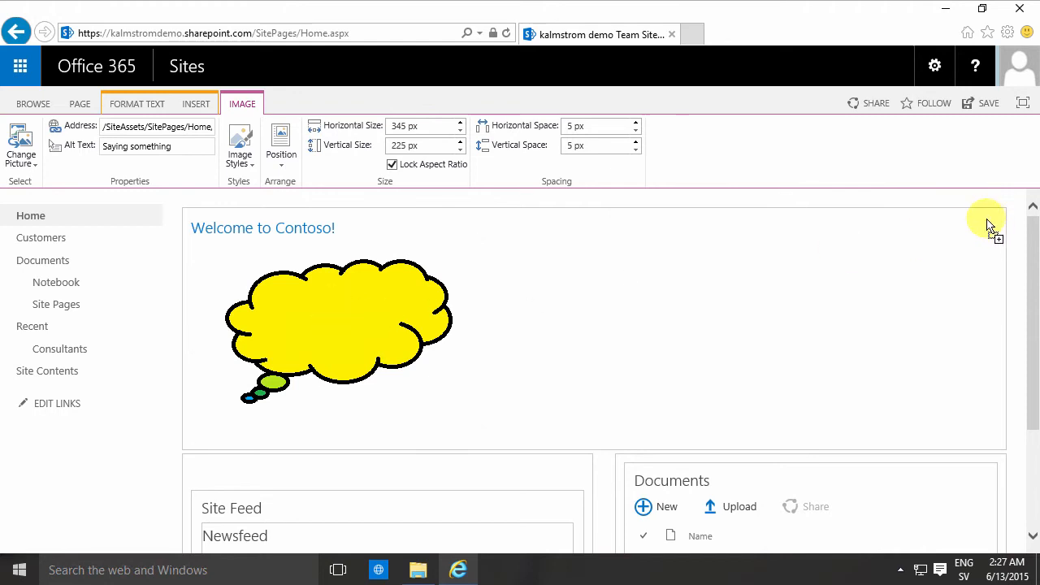
{"action": "left_click", "coordinate": [393, 318]}
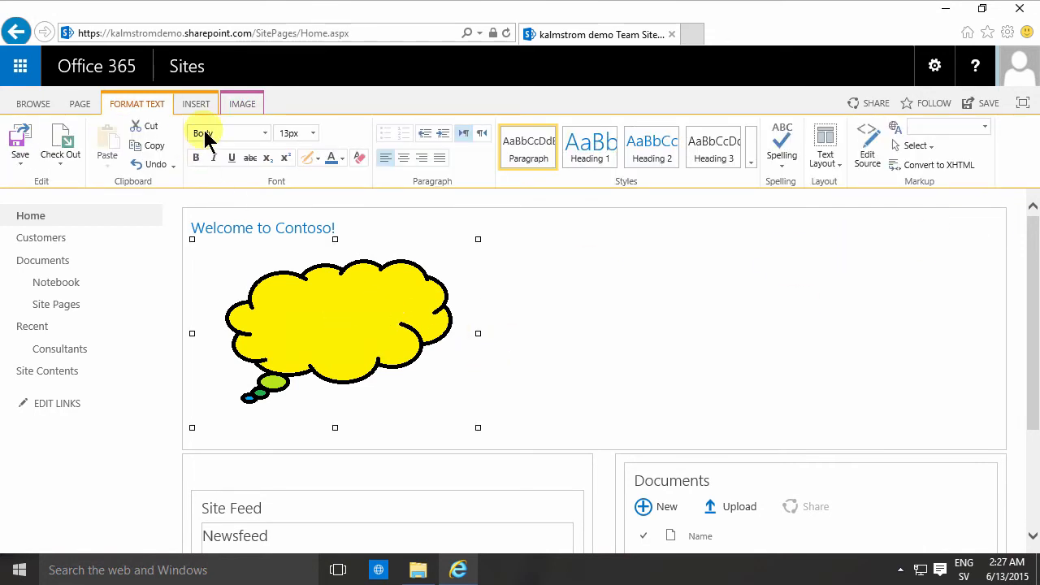
{"action": "left_click", "coordinate": [242, 103]}
{"action": "left_click", "coordinate": [281, 159]}
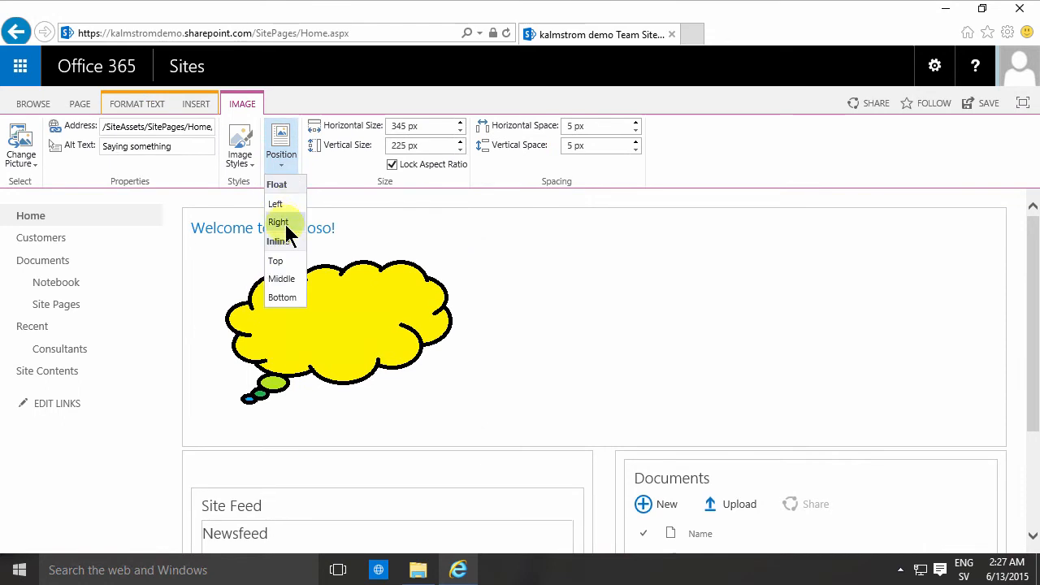
{"action": "left_click", "coordinate": [284, 221]}
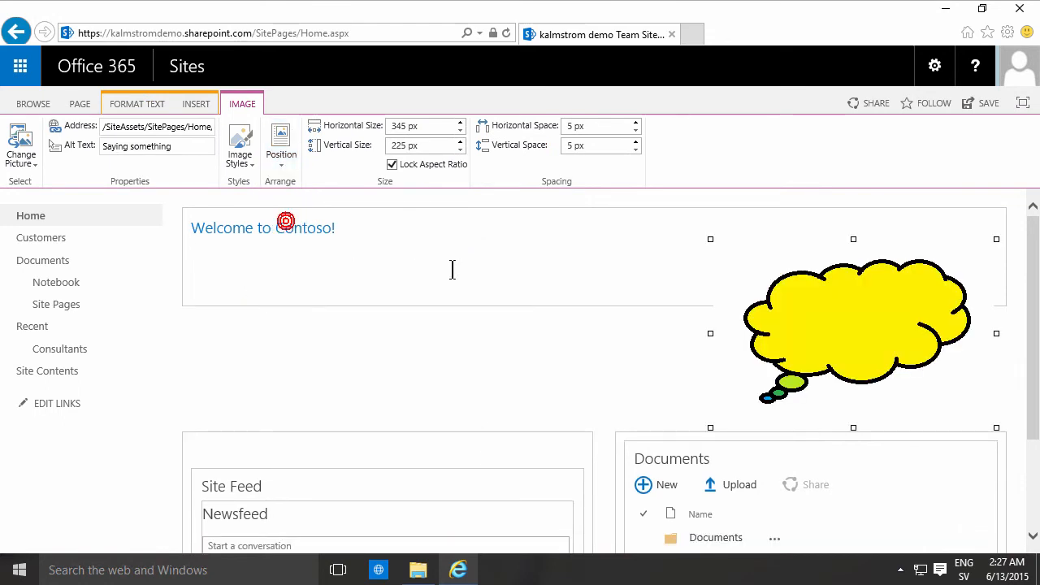
{"action": "left_click_drag", "start_coordinate": [821, 255], "coordinate": [796, 303]}
{"action": "left_click", "coordinate": [796, 302]}
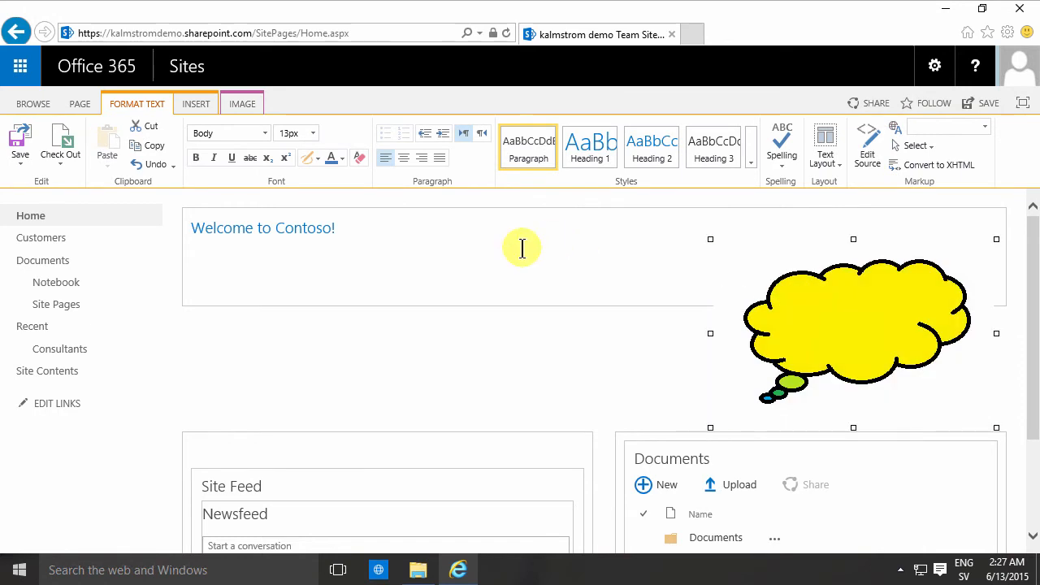
{"action": "left_click", "coordinate": [376, 231]}
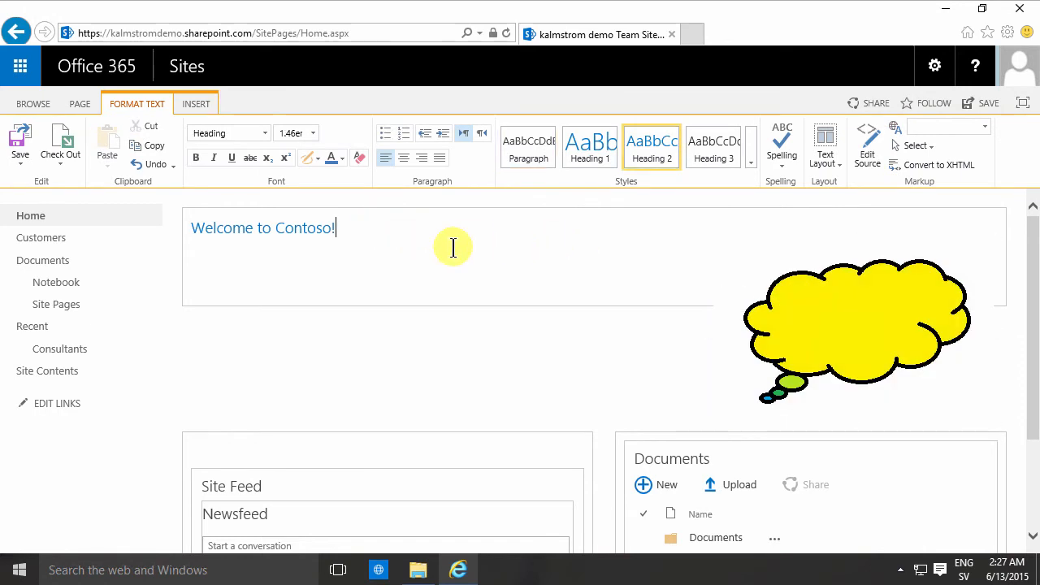
Set the bubble image's position to float left
{"action": "left_click", "coordinate": [907, 314]}
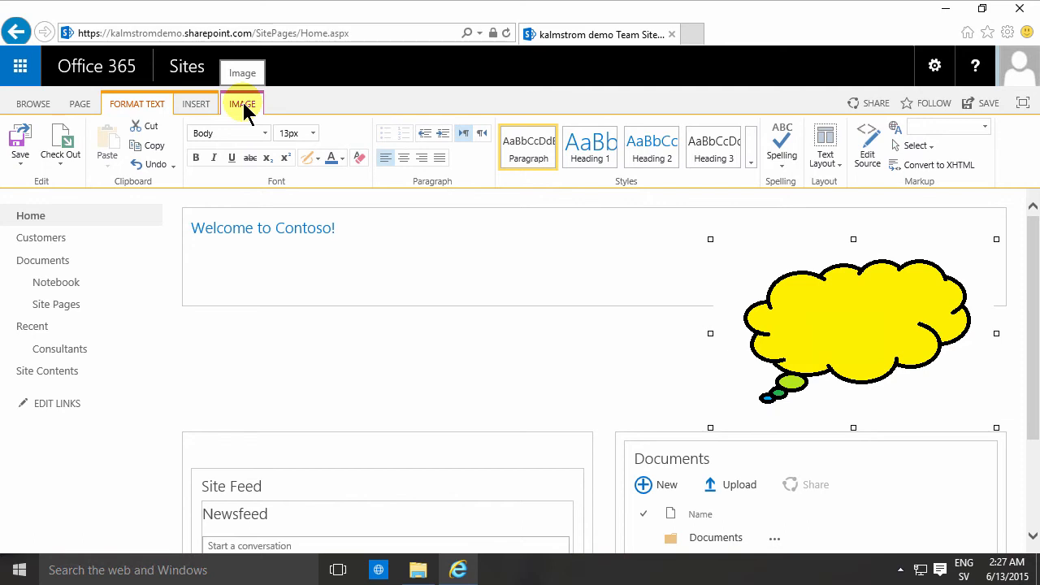
{"action": "left_click", "coordinate": [243, 103]}
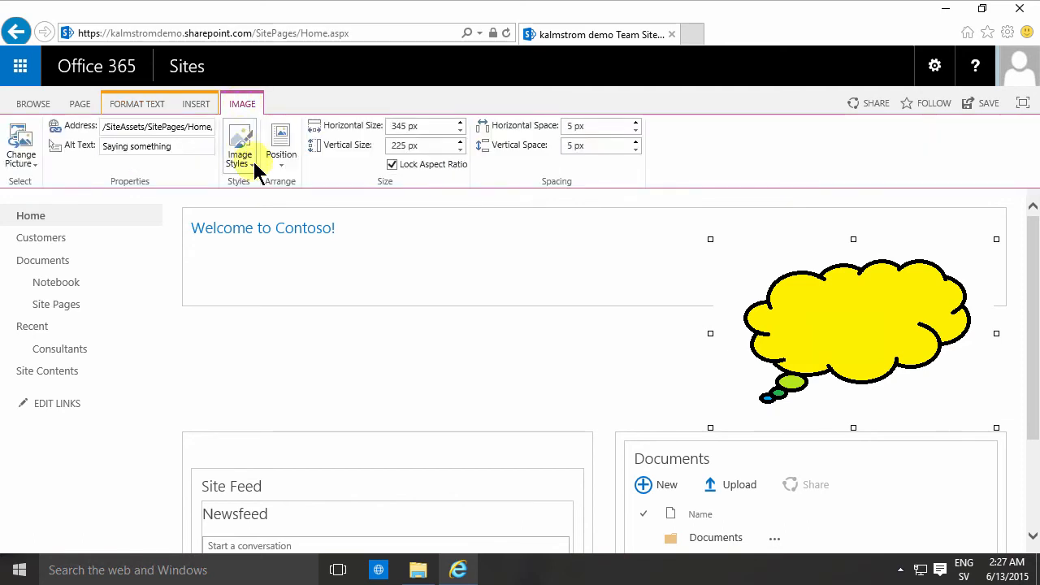
{"action": "left_click", "coordinate": [281, 167]}
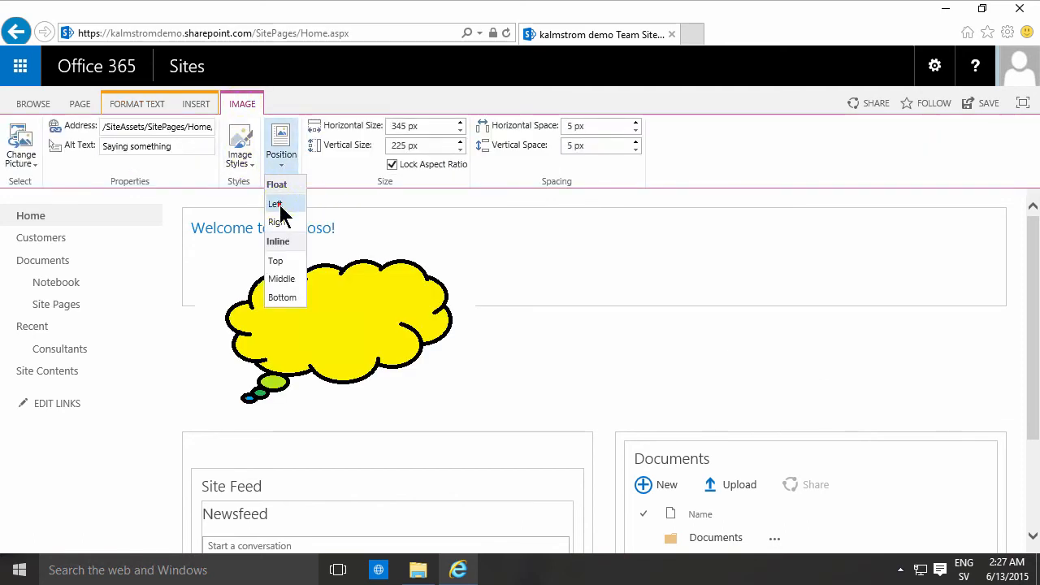
{"action": "left_click", "coordinate": [276, 204]}
Insert a three-by-three table on a new line below the "Welcome to Contoso!" heading
{"action": "left_click", "coordinate": [360, 223]}
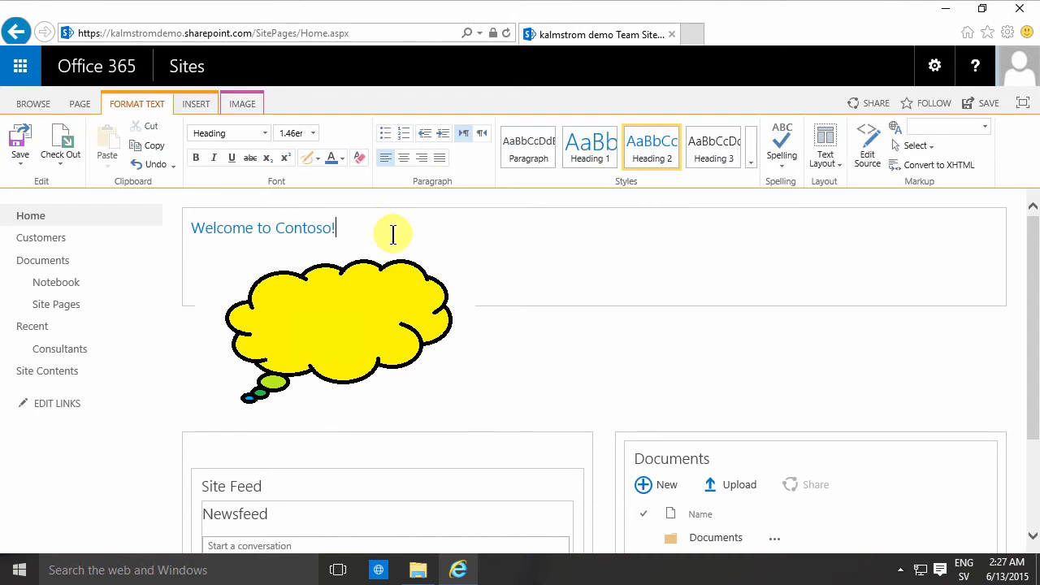
{"action": "key", "text": "Return"}
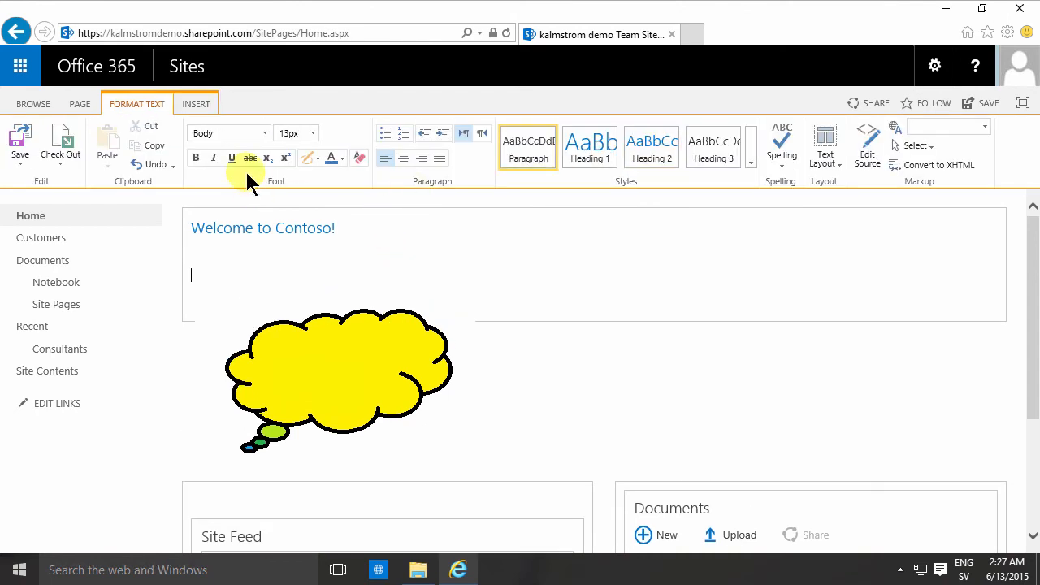
{"action": "left_click", "coordinate": [198, 105]}
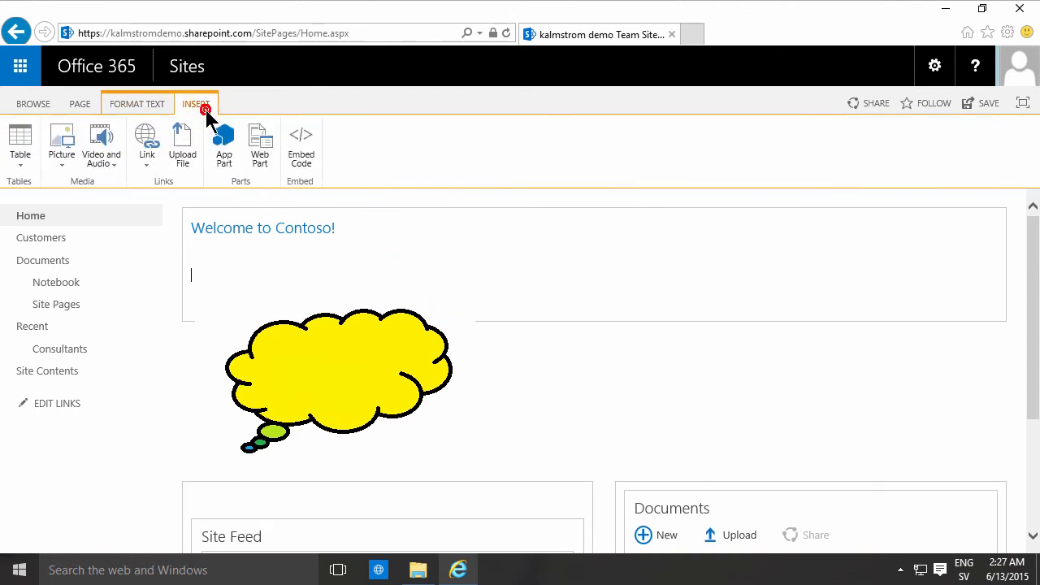
{"action": "left_click", "coordinate": [28, 171]}
{"action": "left_click", "coordinate": [37, 245]}
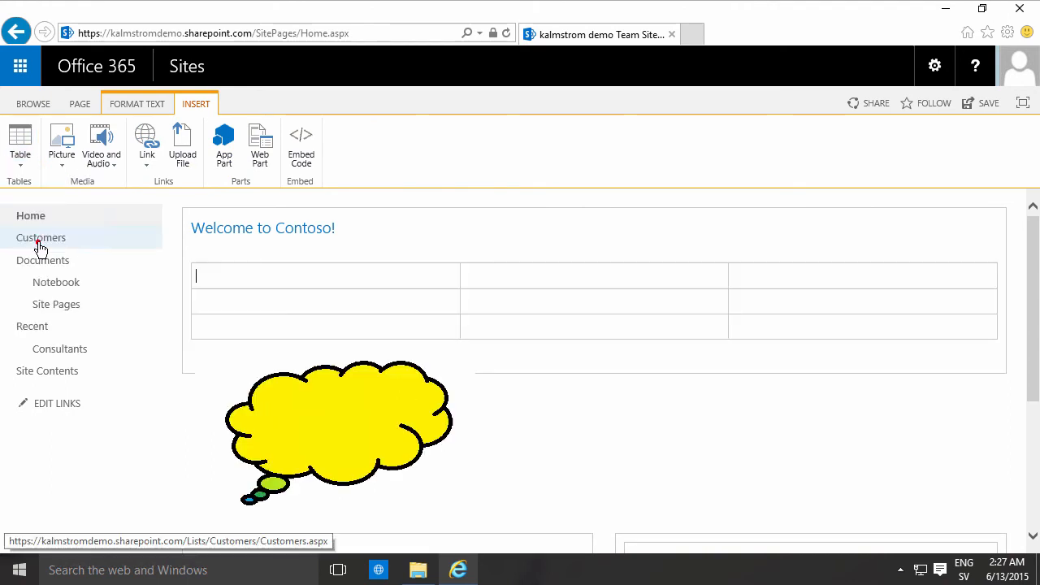
Cut the bubble image and paste it into the third cell of the table's first row, allowing the webpage clipboard access
{"action": "left_click", "coordinate": [354, 394]}
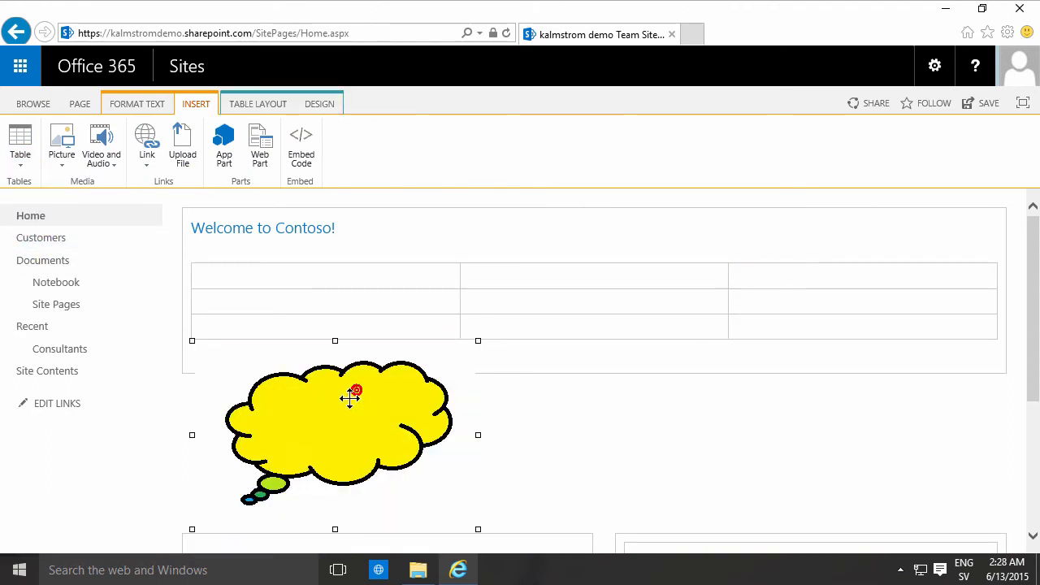
{"action": "left_click", "coordinate": [350, 399]}
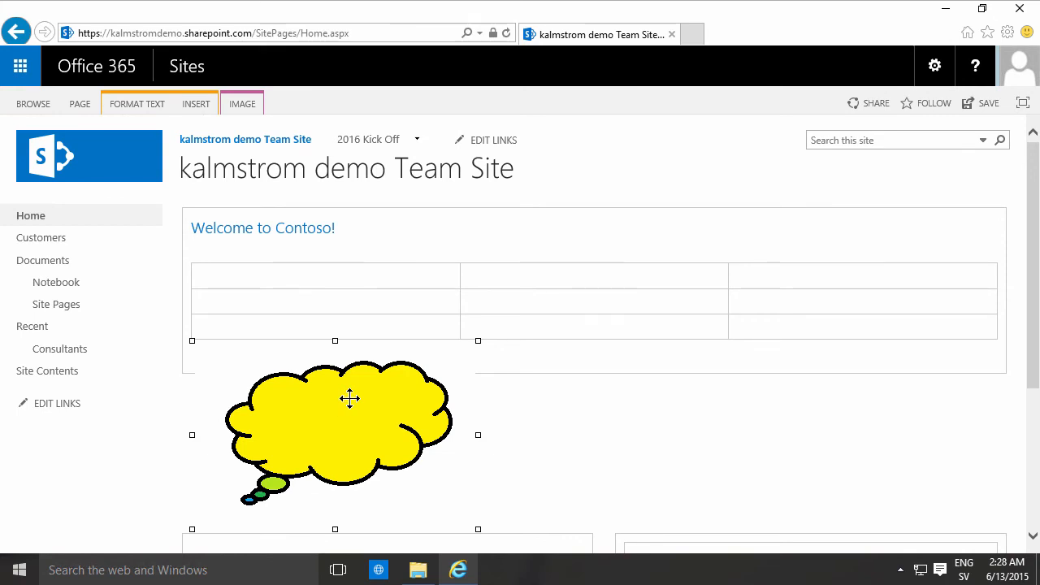
{"action": "key", "text": "Delete"}
{"action": "left_click", "coordinate": [768, 277]}
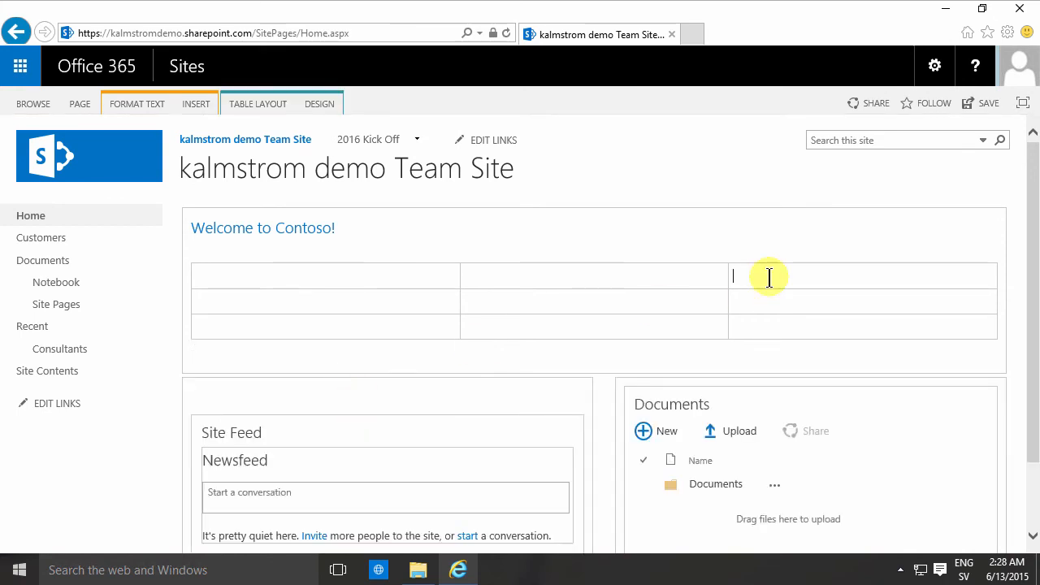
{"action": "key", "text": "ctrl+v"}
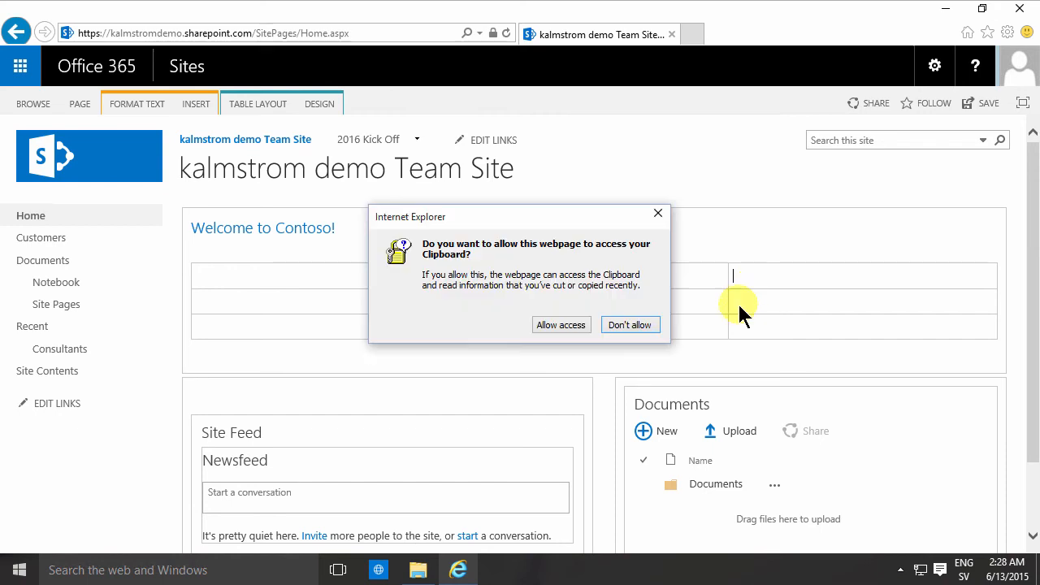
{"action": "left_click", "coordinate": [572, 326]}
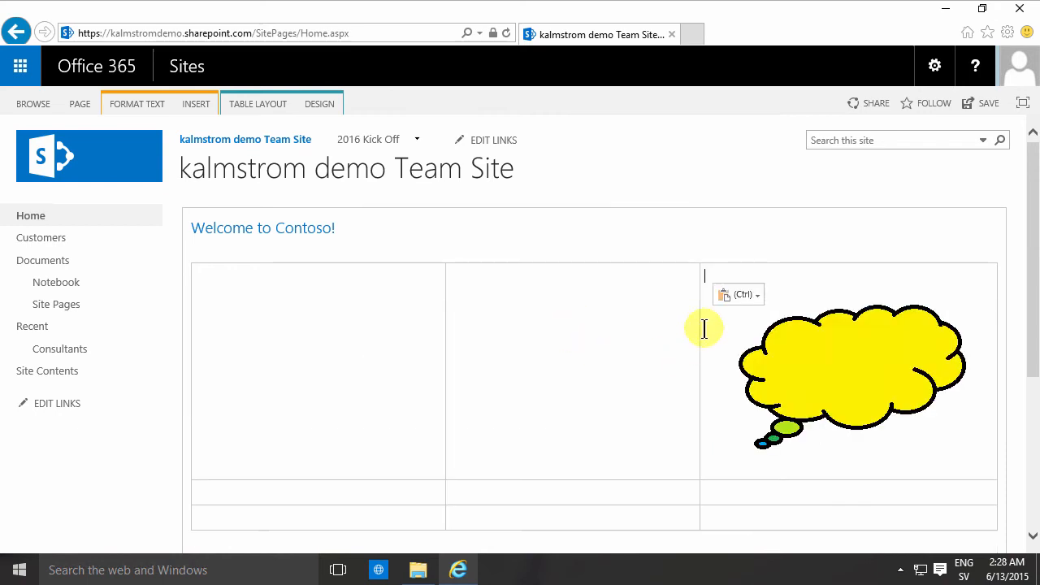
Apply Table Style 1 - Clear to the table holding the bubble image
{"action": "left_click", "coordinate": [613, 268]}
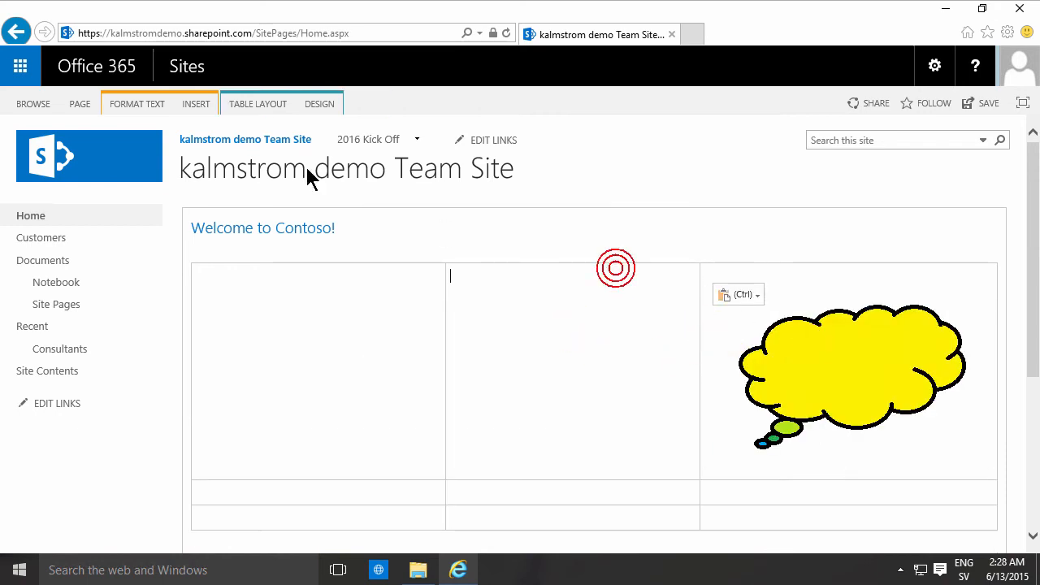
{"action": "left_click", "coordinate": [272, 111]}
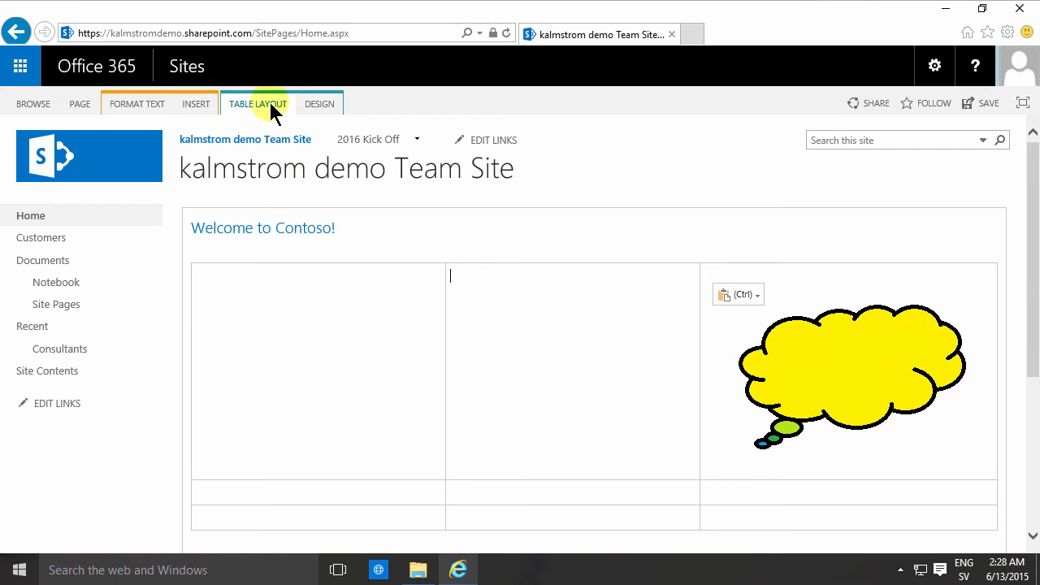
{"action": "left_click", "coordinate": [317, 106]}
{"action": "left_click", "coordinate": [161, 166]}
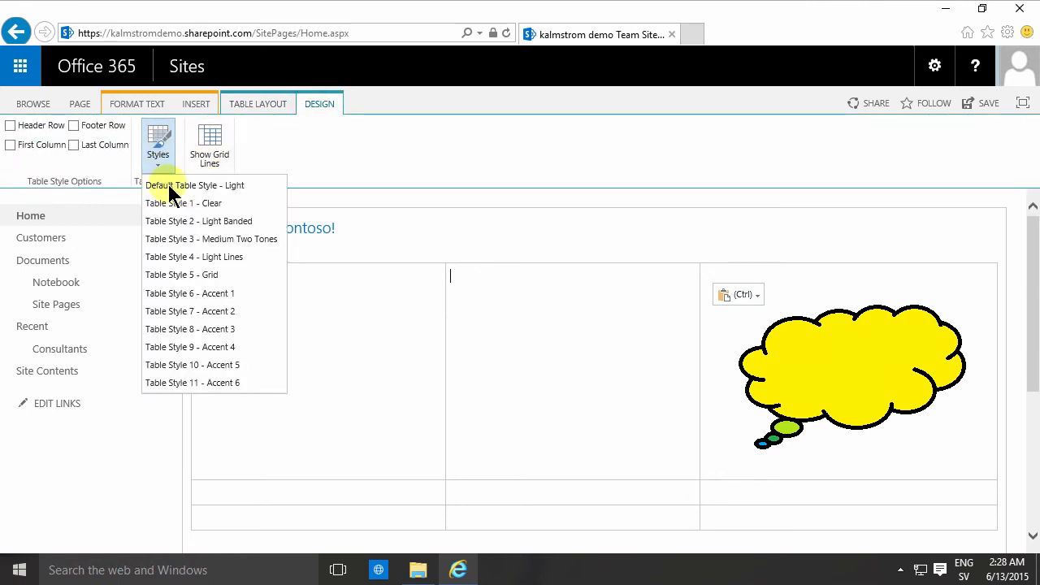
{"action": "left_click", "coordinate": [181, 203]}
{"action": "left_click", "coordinate": [395, 304]}
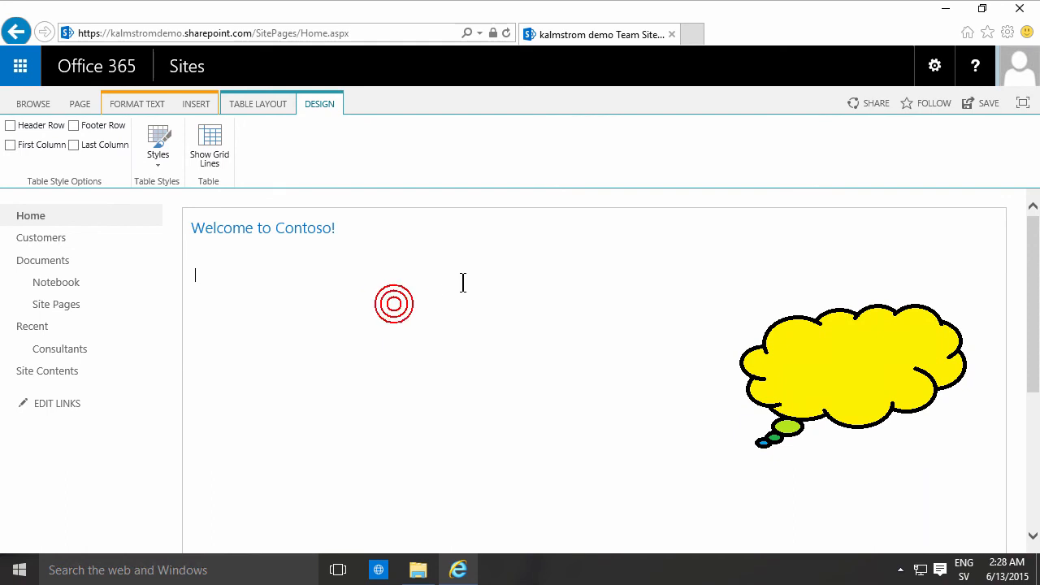
Examine how the bubble image and the empty cells are laid out in the table, and show the image's formatting options
{"action": "left_click", "coordinate": [899, 329]}
{"action": "scroll", "coordinate": [613, 355], "scroll_direction": "down", "scroll_amount": 3}
{"action": "scroll", "coordinate": [596, 363], "scroll_direction": "up", "scroll_amount": 3}
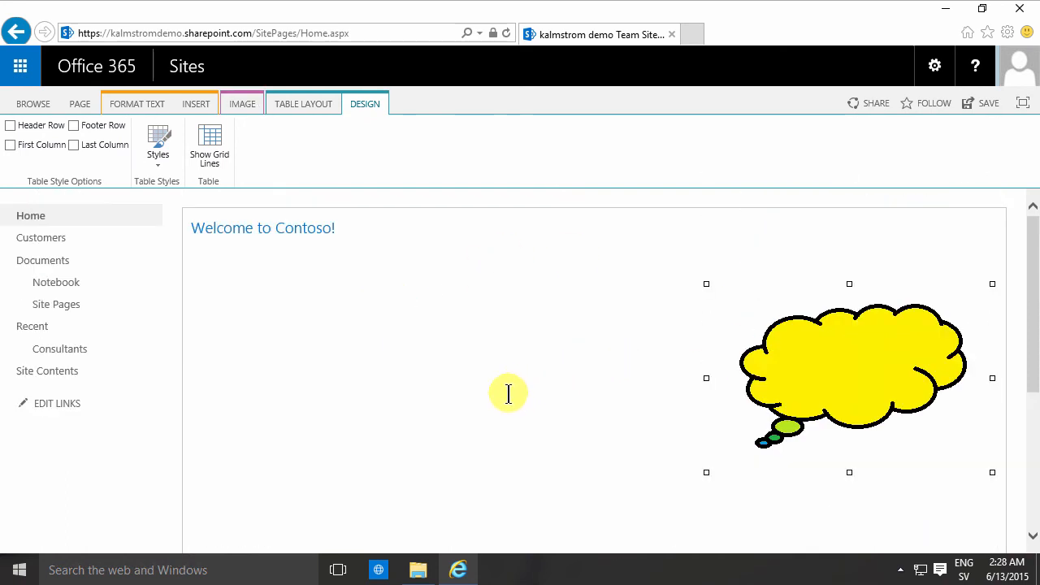
{"action": "scroll", "coordinate": [508, 393], "scroll_direction": "down", "scroll_amount": 3}
{"action": "left_click", "coordinate": [421, 357]}
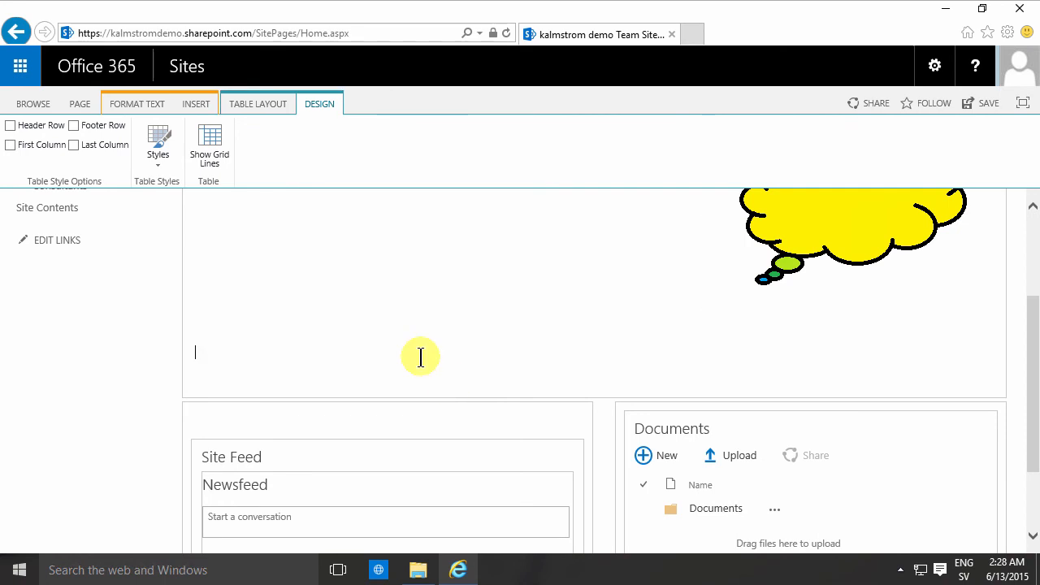
{"action": "scroll", "coordinate": [648, 388], "scroll_direction": "up", "scroll_amount": 3}
{"action": "left_click", "coordinate": [795, 345]}
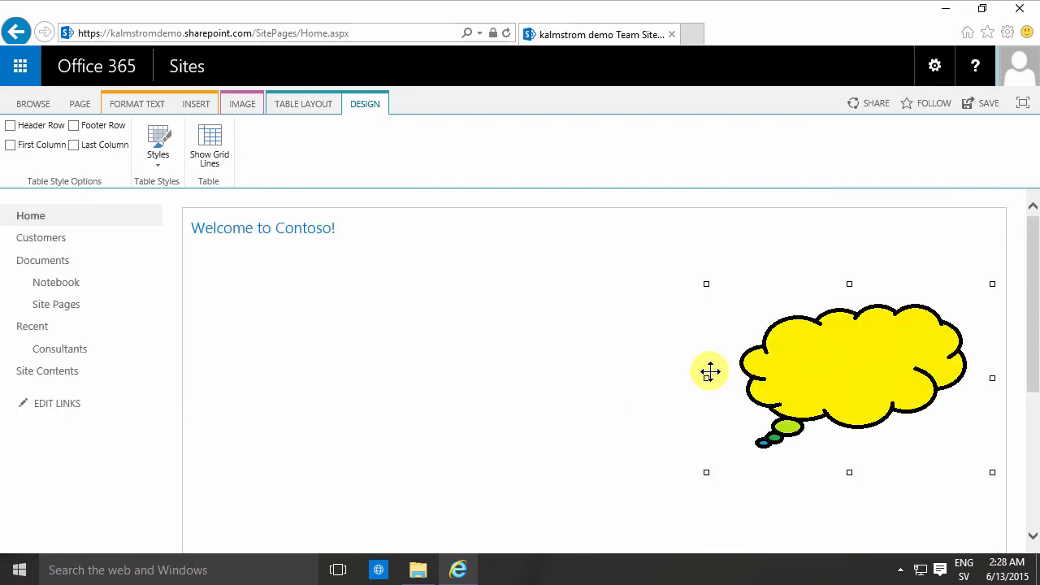
{"action": "scroll", "coordinate": [319, 391], "scroll_direction": "down", "scroll_amount": 3}
{"action": "scroll", "coordinate": [320, 391], "scroll_direction": "up", "scroll_amount": 3}
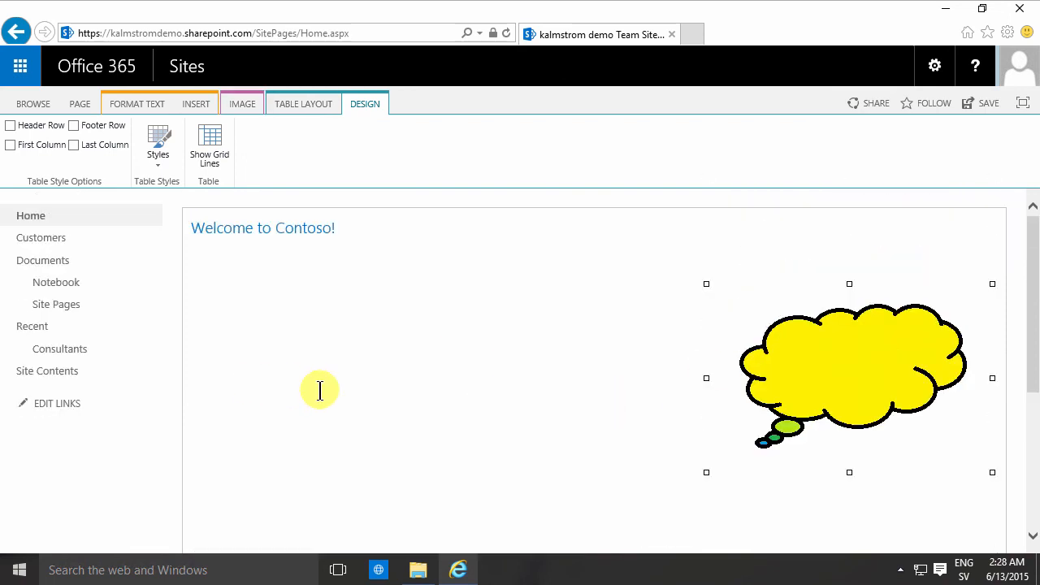
{"action": "left_click", "coordinate": [240, 104]}
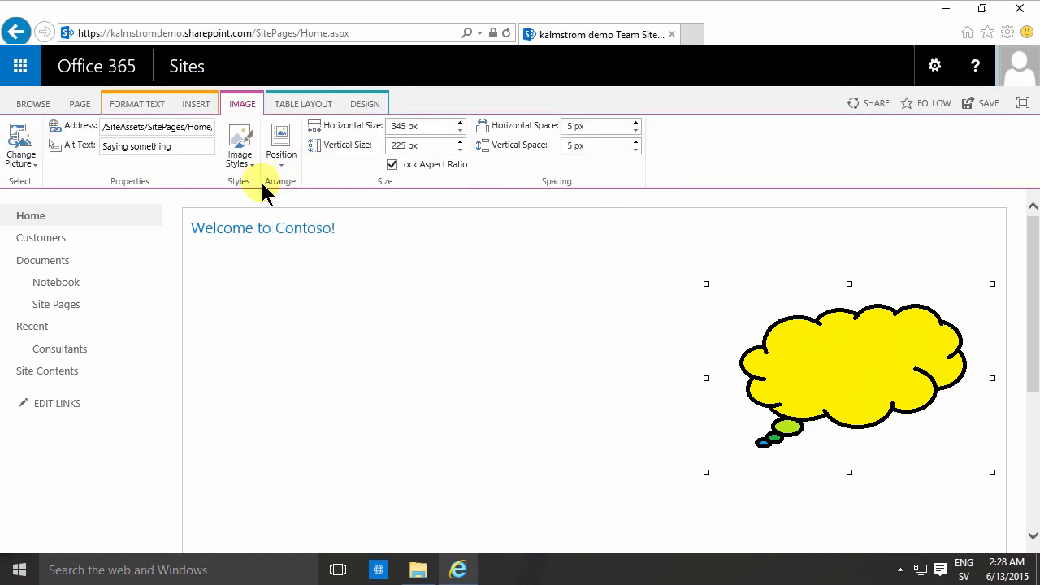